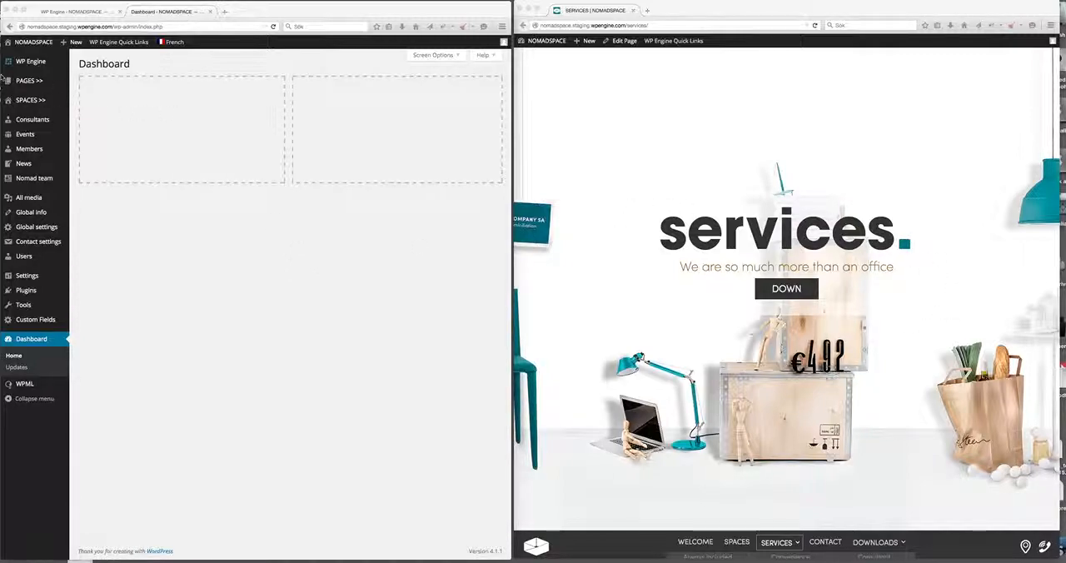
Show the English versions of the pages and open the SERVICES page for editing.
click(25, 81)
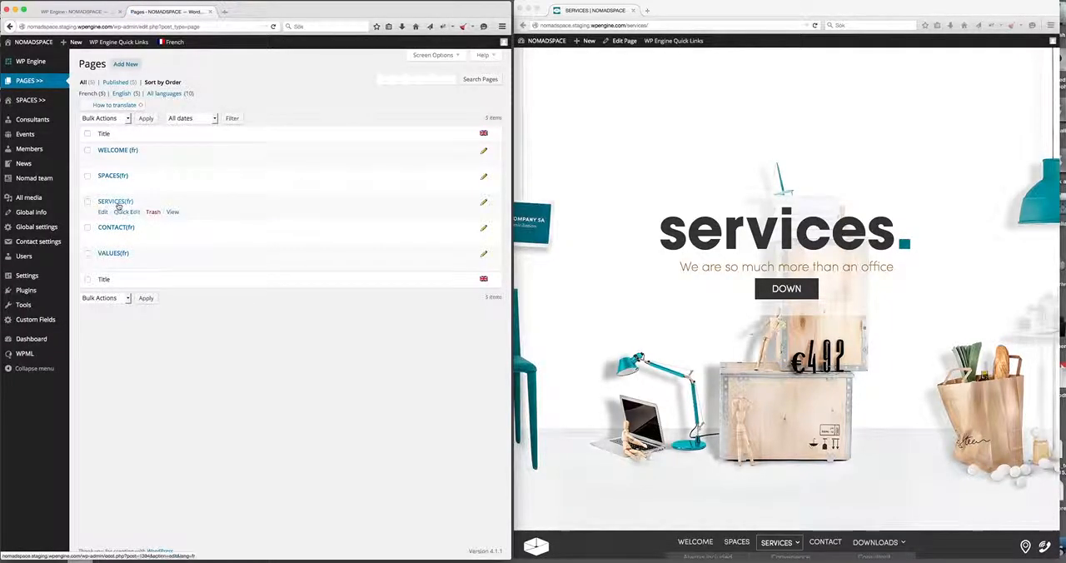
click(173, 57)
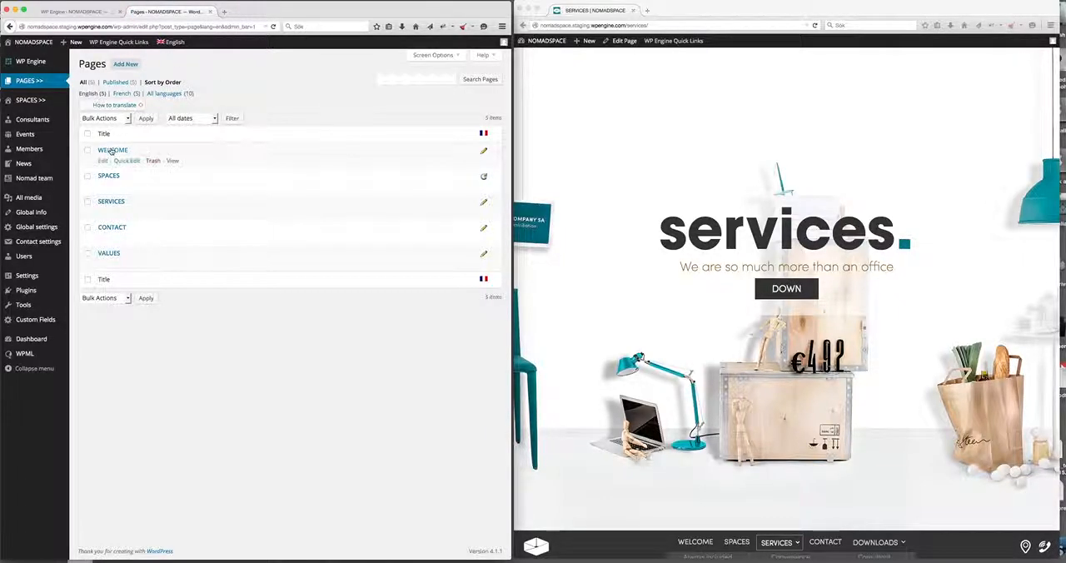
click(118, 203)
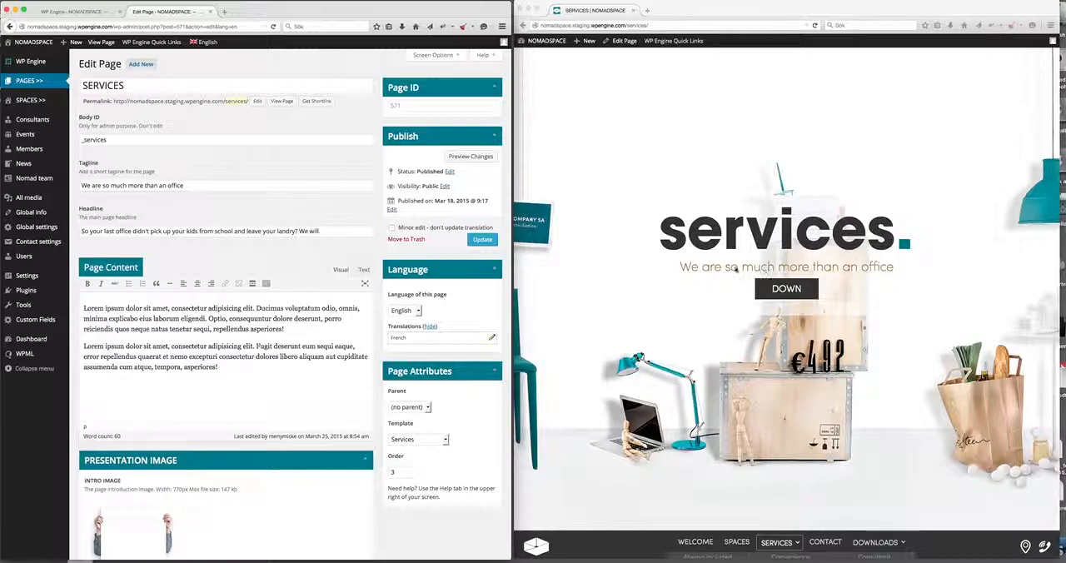
Compare the page's headline, content text, presentation image and big intro images with the live services page.
click(804, 289)
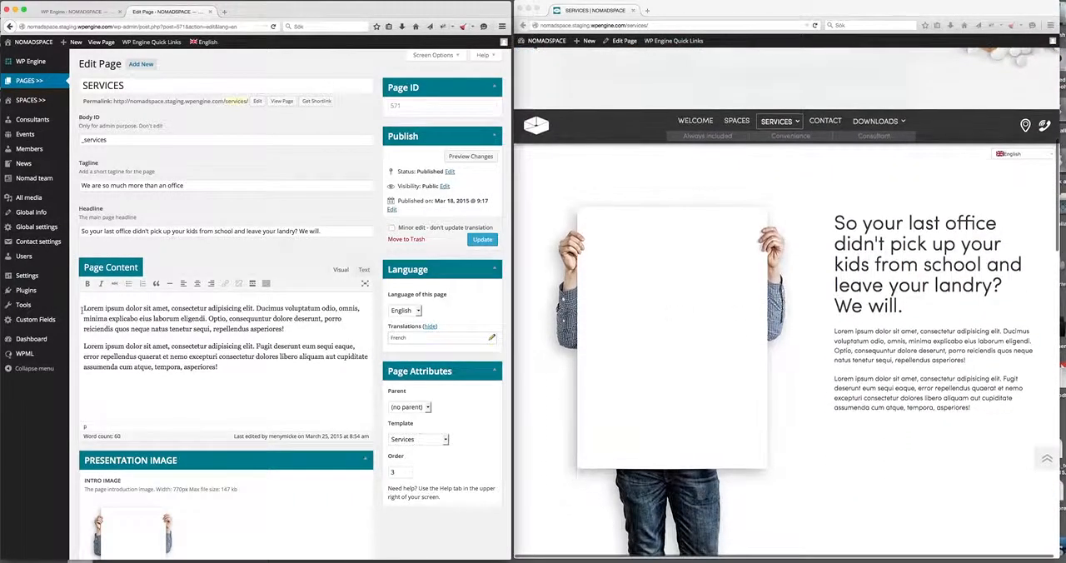
click(117, 232)
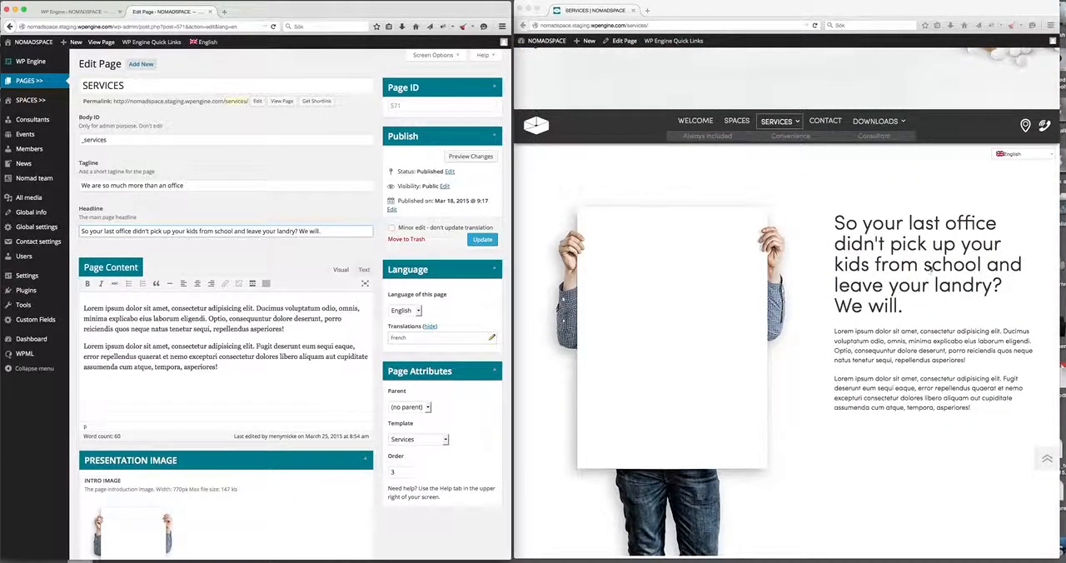
scroll(929, 268, down, 5)
drag(219, 367, 170, 356)
scroll(170, 366, down, 5)
scroll(169, 367, down, 3)
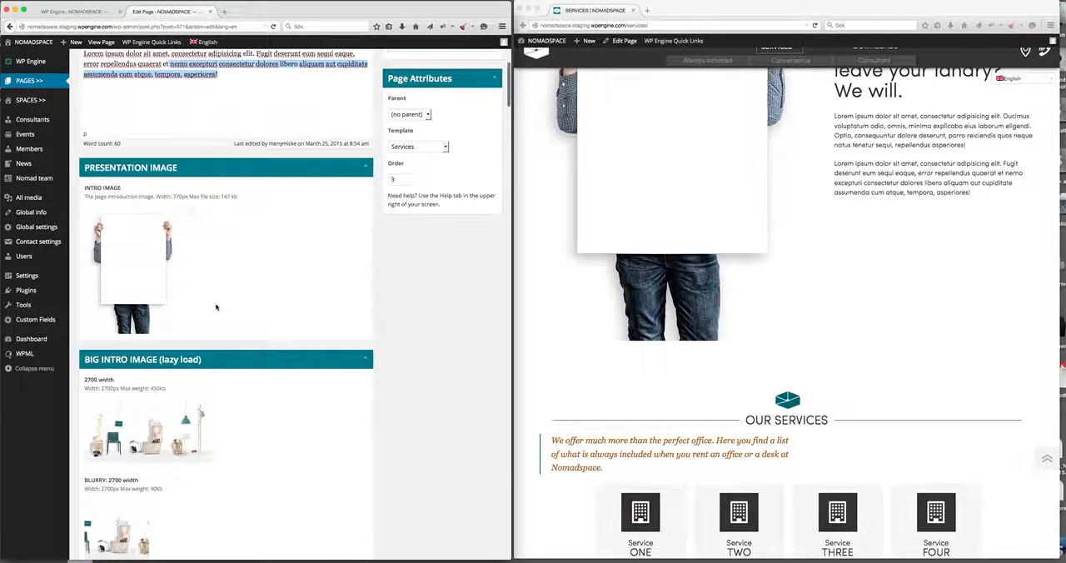
scroll(651, 266, up, 3)
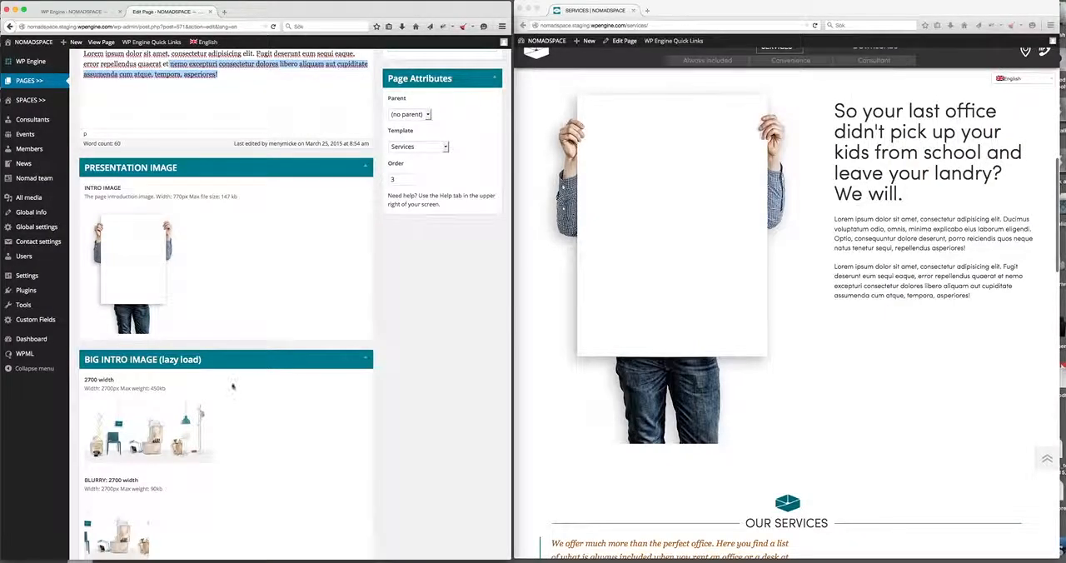
scroll(267, 393, down, 6)
scroll(233, 137, up, 1)
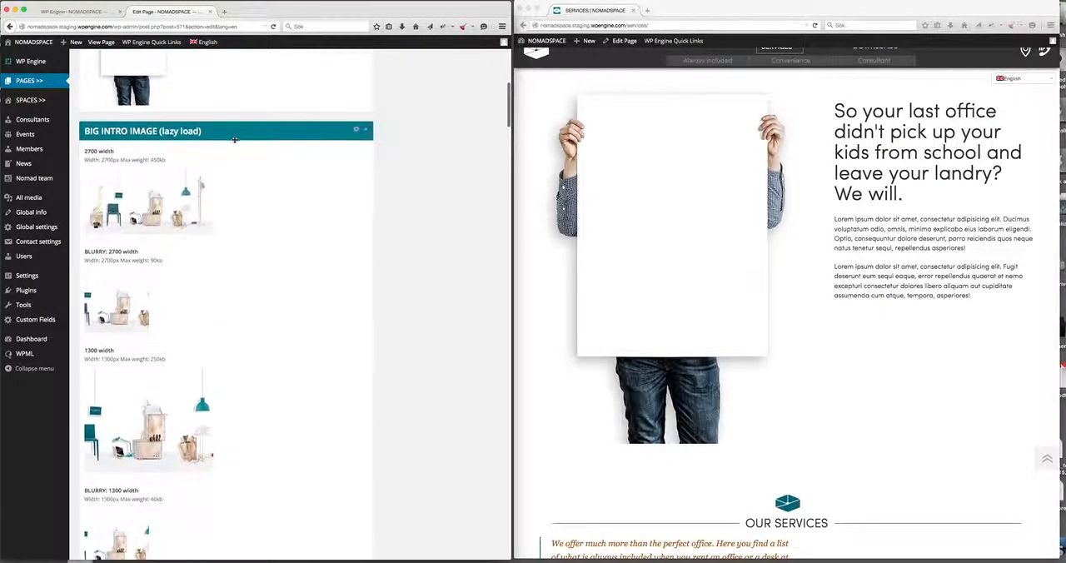
scroll(683, 225, up, 5)
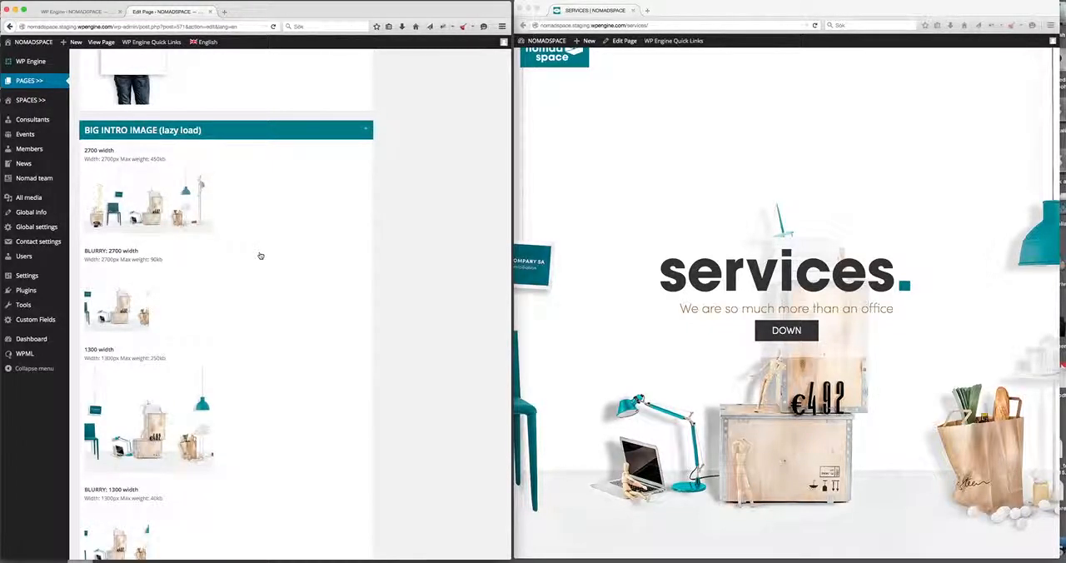
scroll(268, 265, down, 1)
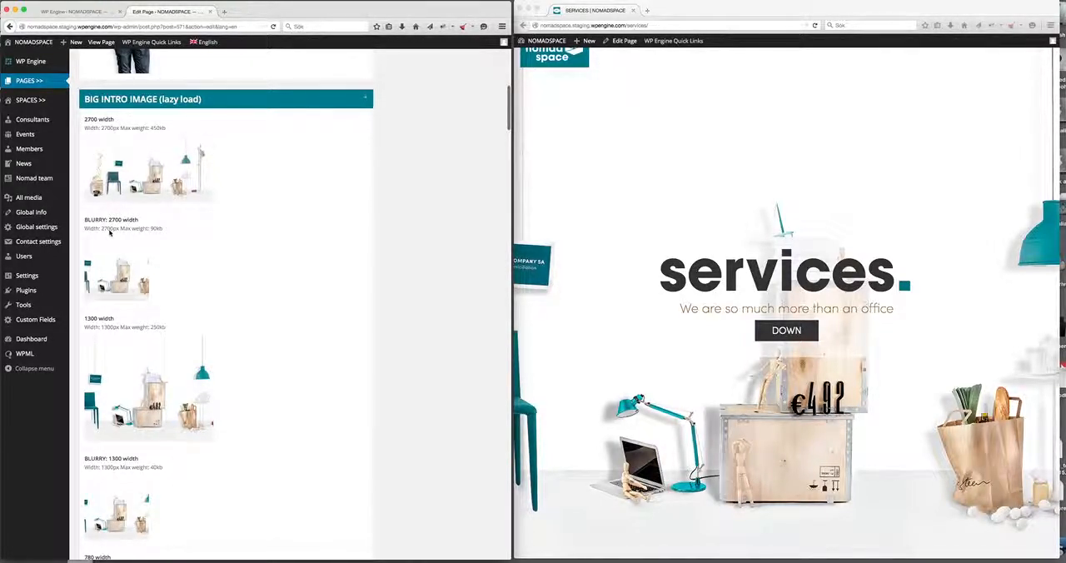
Collapse the BIG INTRO IMAGE, #CONSULTANT SERVICES, #CONVENIENCE SERVICES, #INCLUDED SERVICES and Menu: Services sections.
click(364, 99)
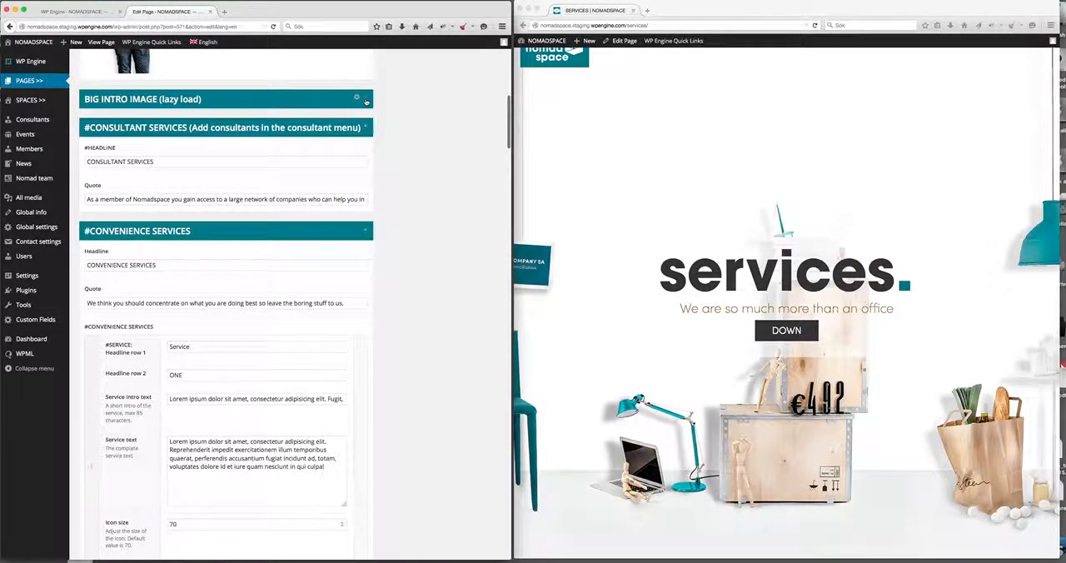
scroll(387, 110, down, 1)
scroll(783, 243, down, 10)
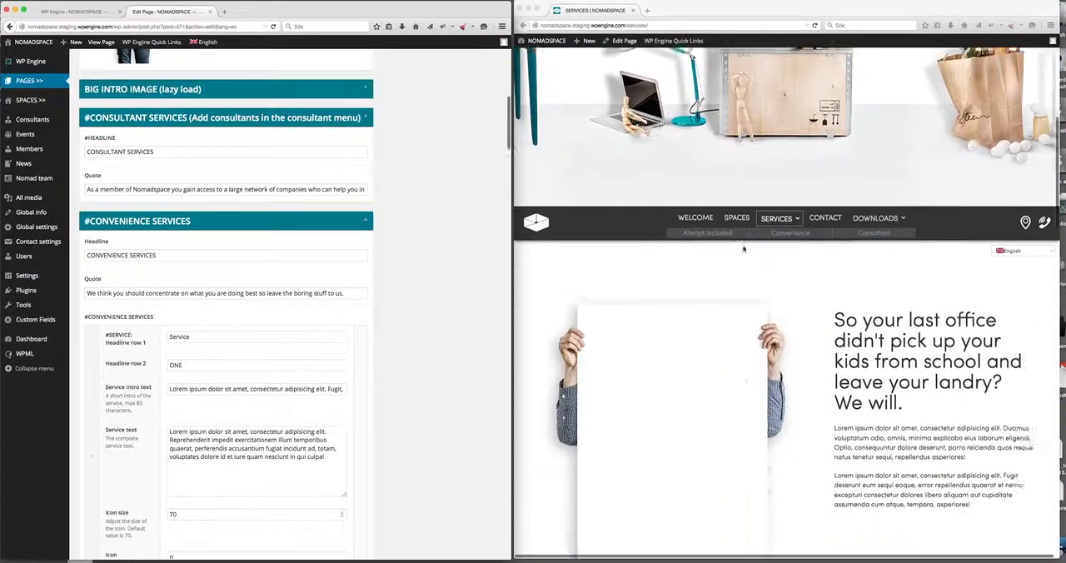
click(365, 118)
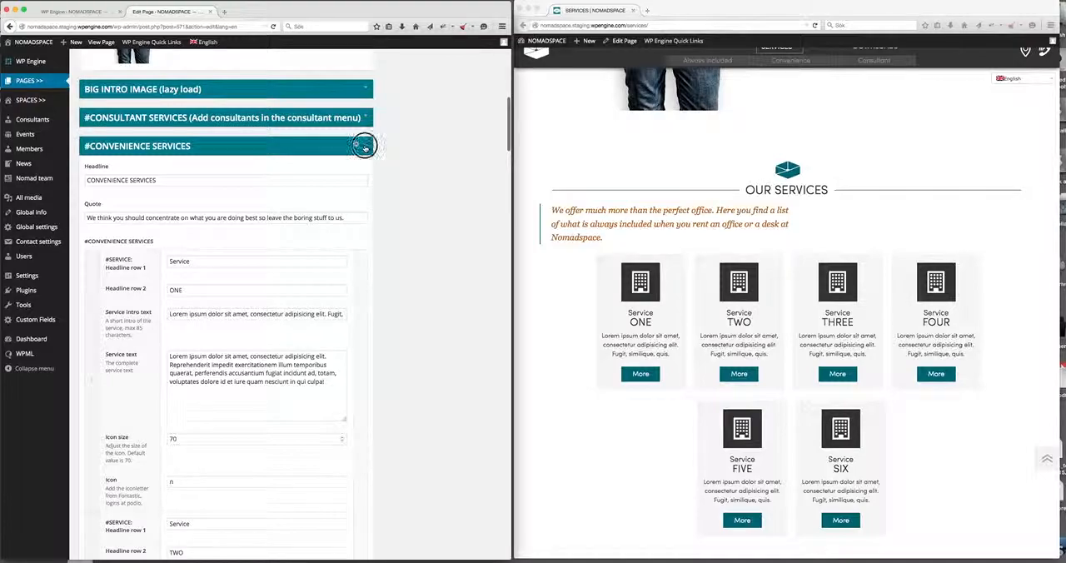
click(365, 147)
click(365, 174)
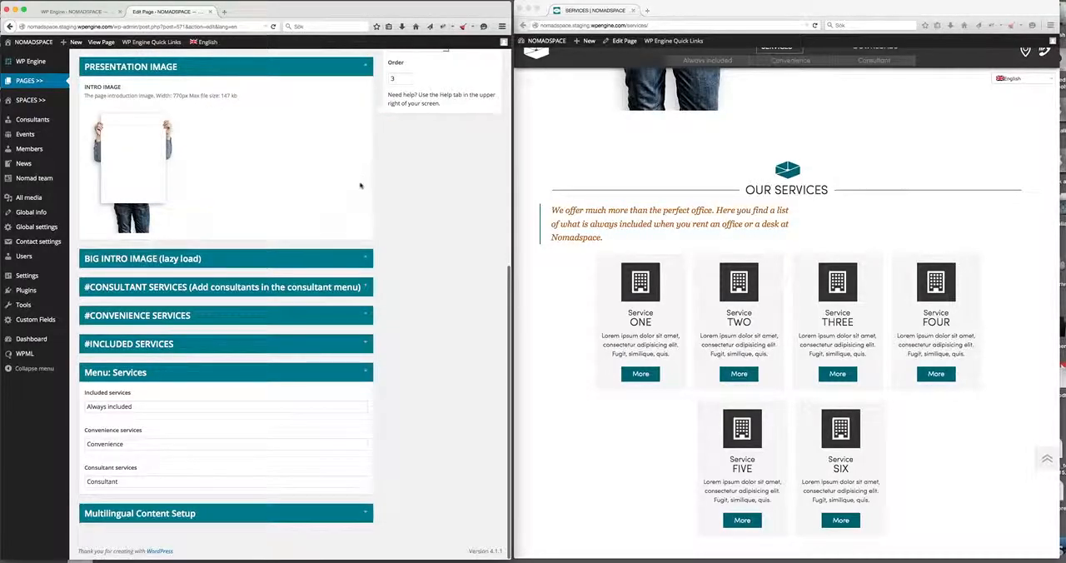
click(367, 372)
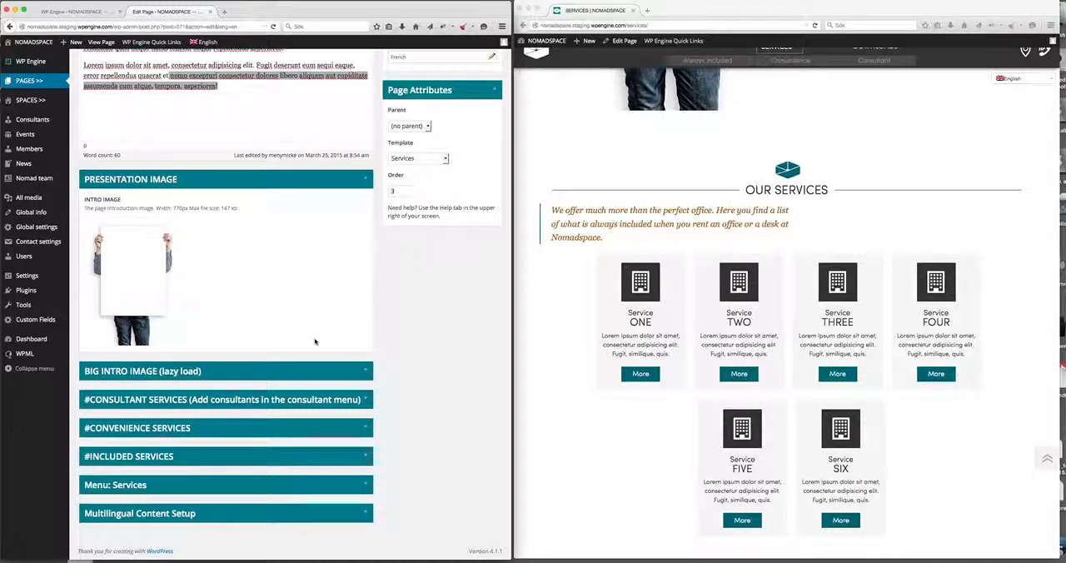
Expand the #INCLUDED SERVICES section and move it directly below PRESENTATION IMAGE.
click(83, 456)
drag(86, 455, 89, 366)
scroll(119, 419, down, 3)
scroll(120, 419, down, 3)
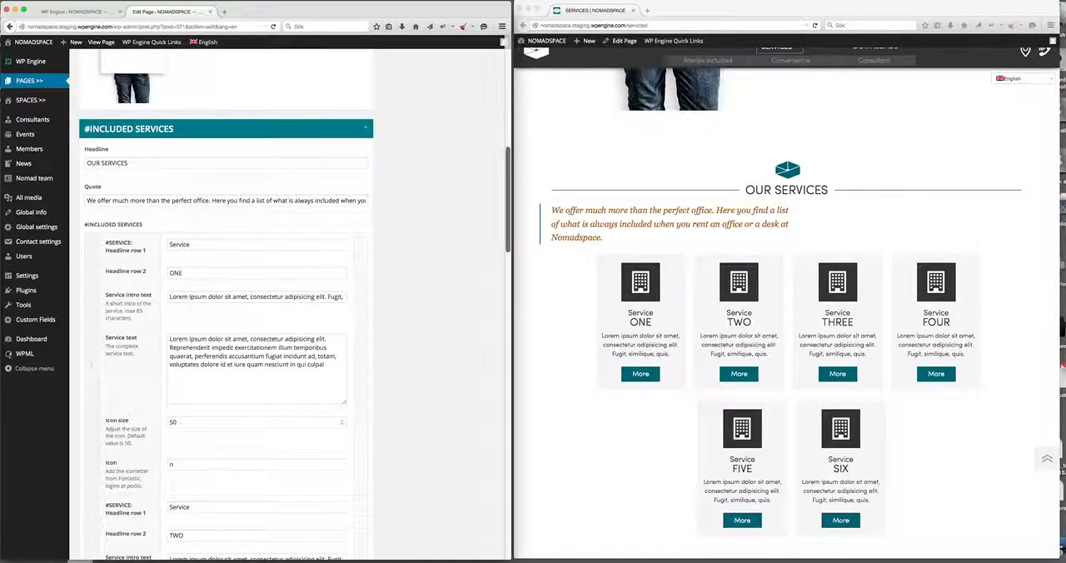
Compare the included service entries with the live service cards, expanding and closing the Service ONE card to check its full text.
scroll(646, 268, down, 3)
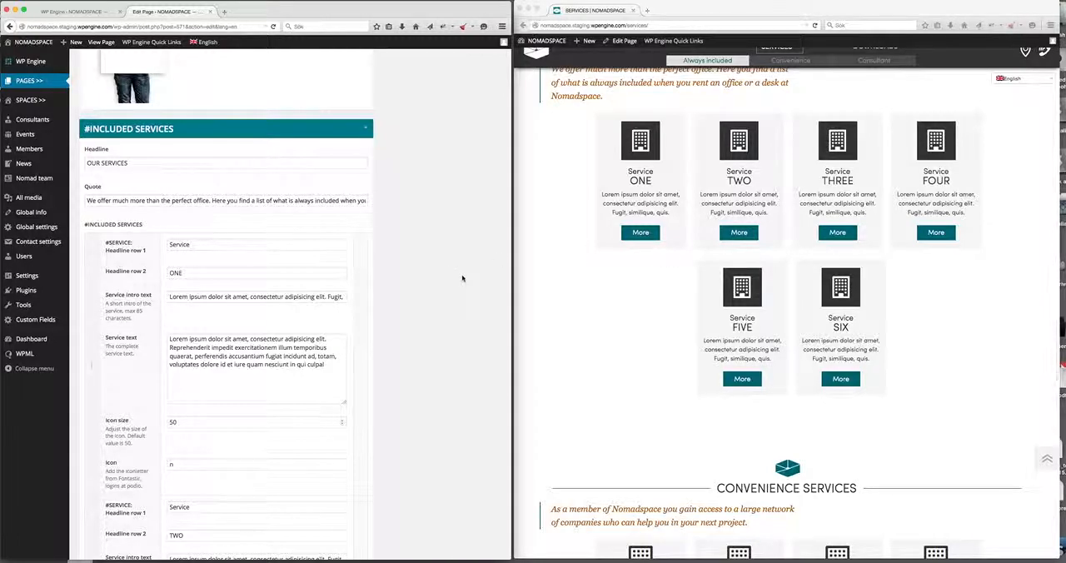
scroll(462, 277, down, 3)
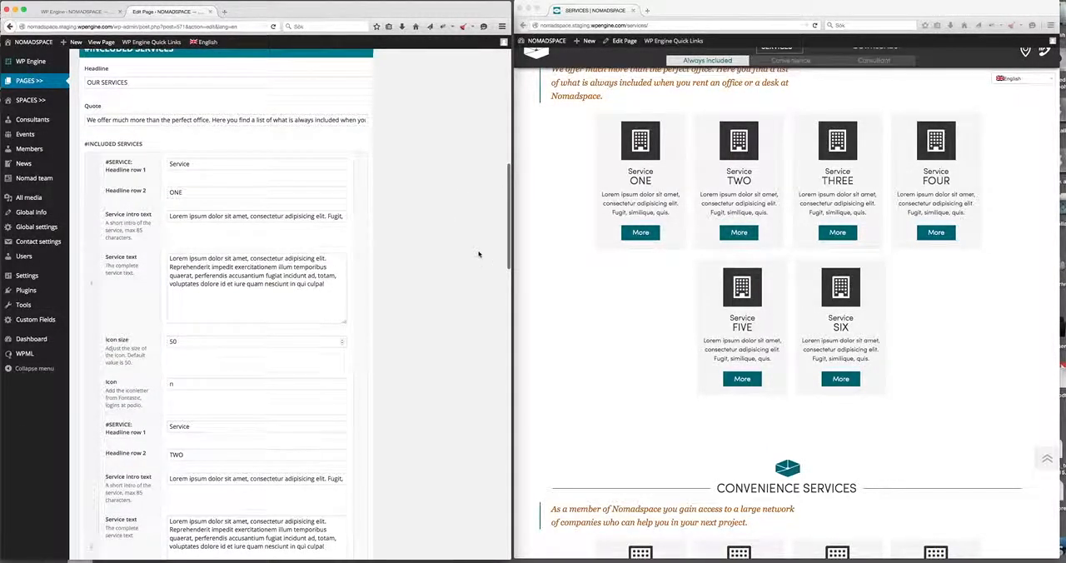
scroll(466, 275, down, 10)
scroll(460, 291, down, 5)
scroll(391, 417, up, 3)
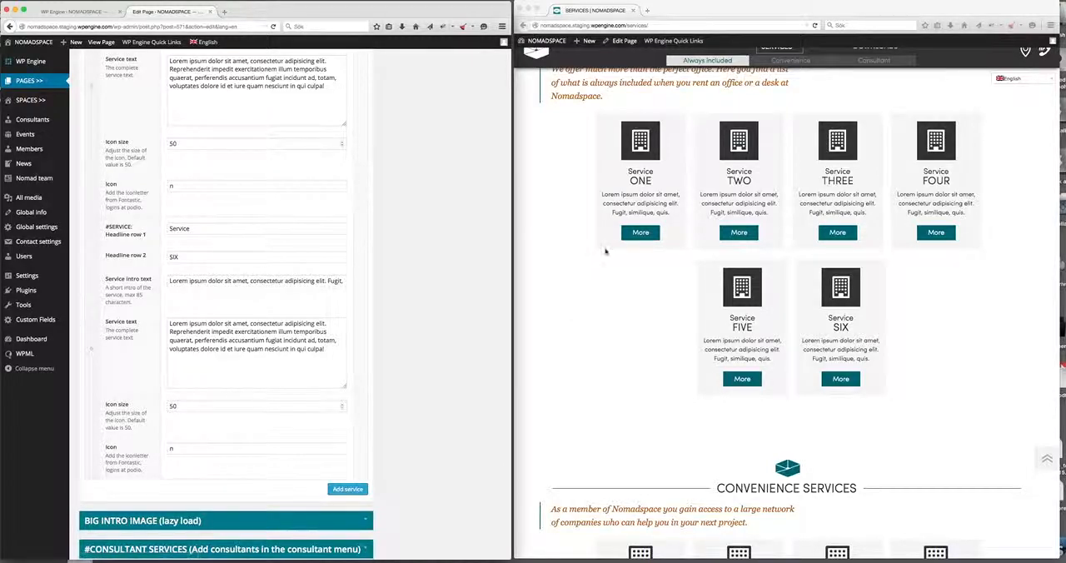
click(640, 232)
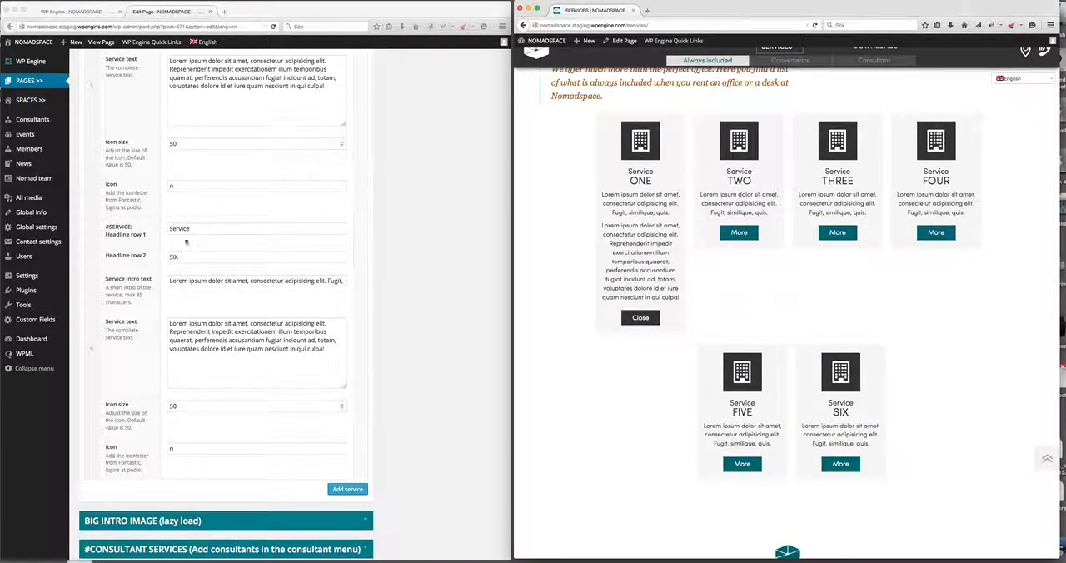
double_click(639, 179)
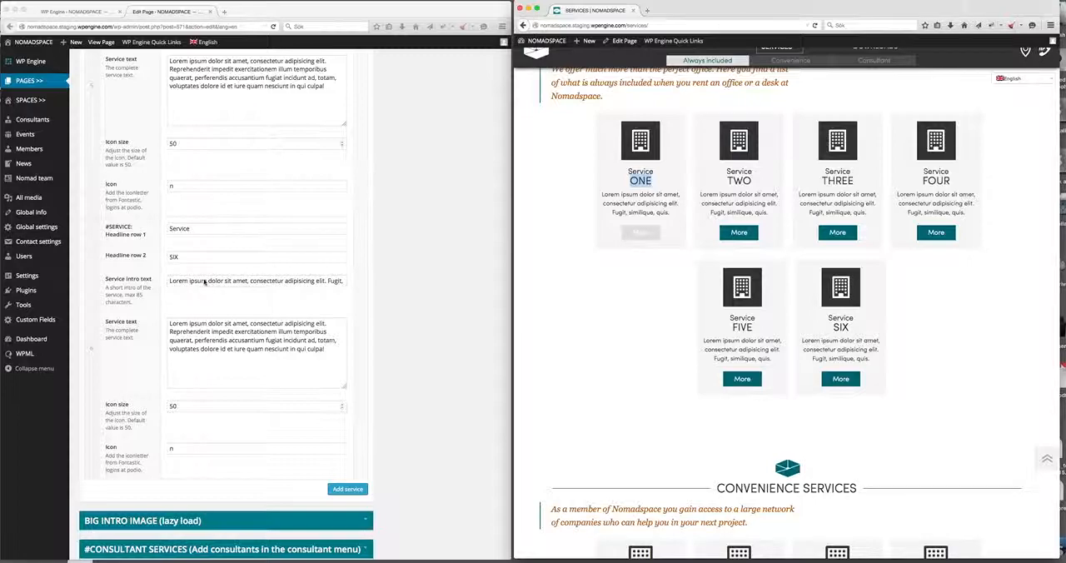
click(650, 237)
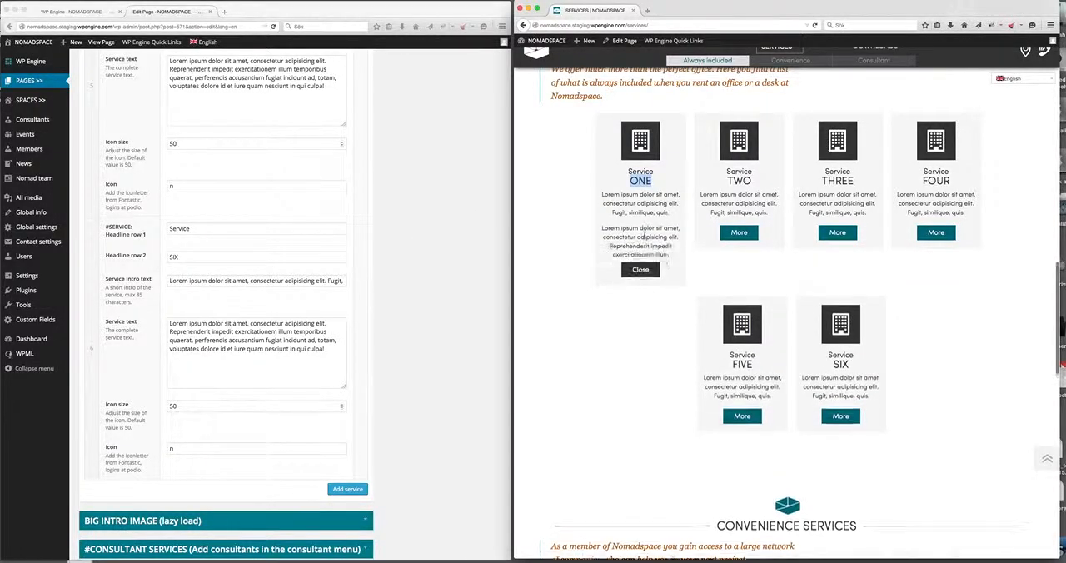
click(646, 318)
click(640, 232)
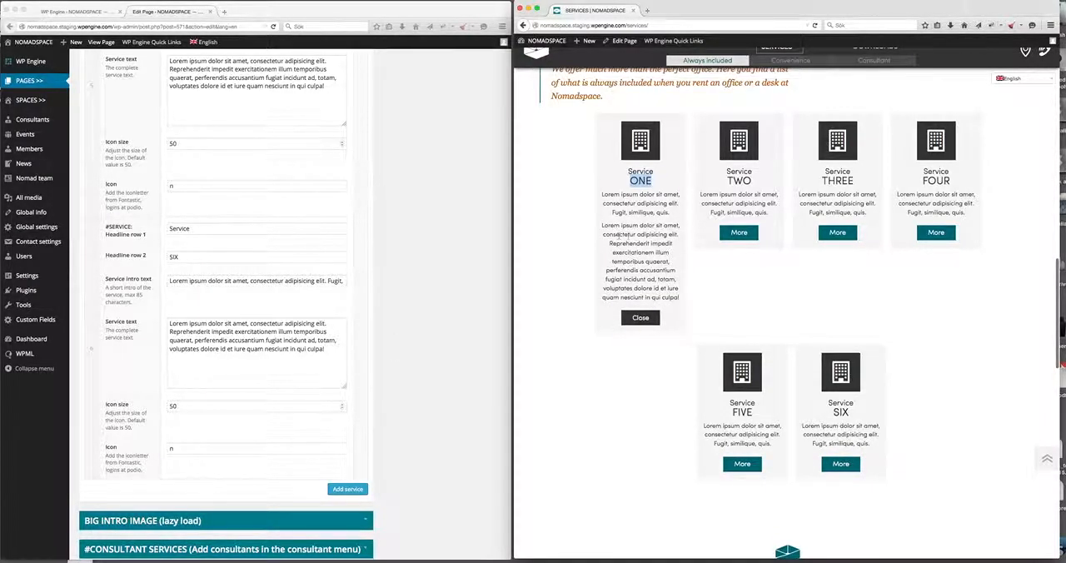
Remove the Service SIX entry from the included services list.
scroll(225, 373, down, 2)
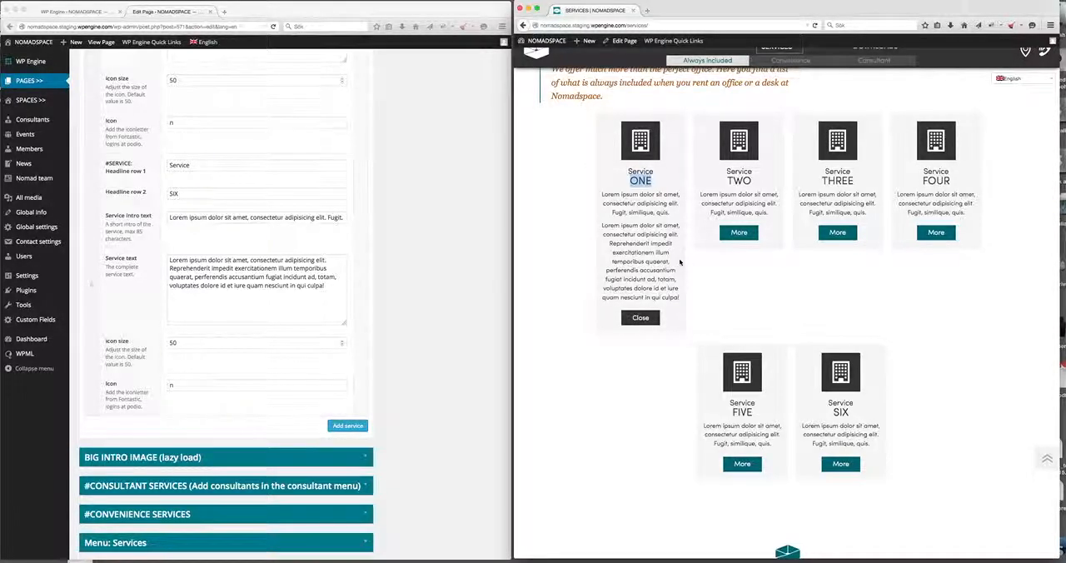
scroll(676, 263, down, 3)
scroll(633, 315, up, 5)
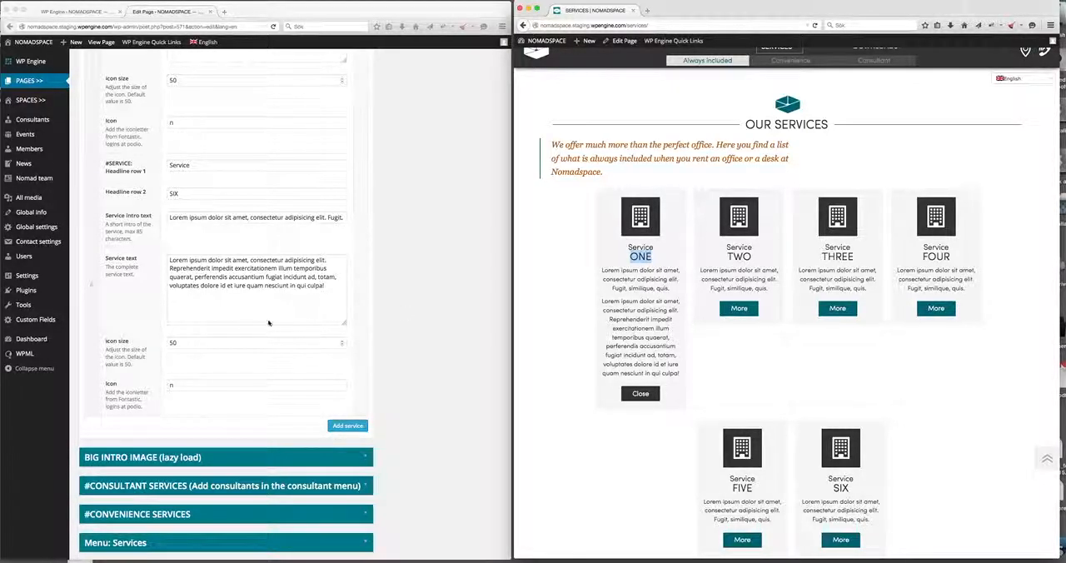
scroll(250, 335, up, 3)
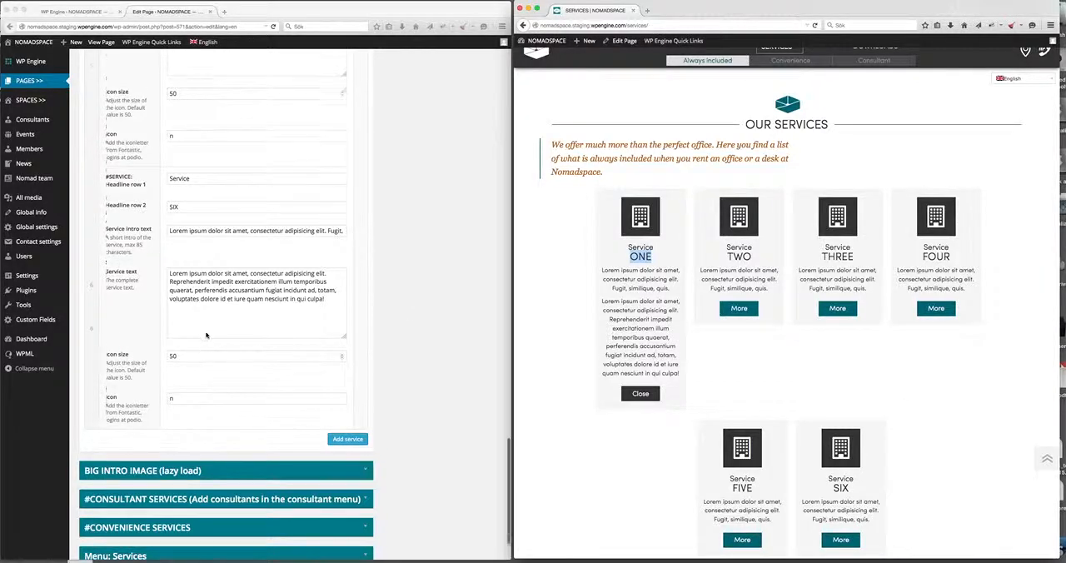
scroll(207, 336, down, 5)
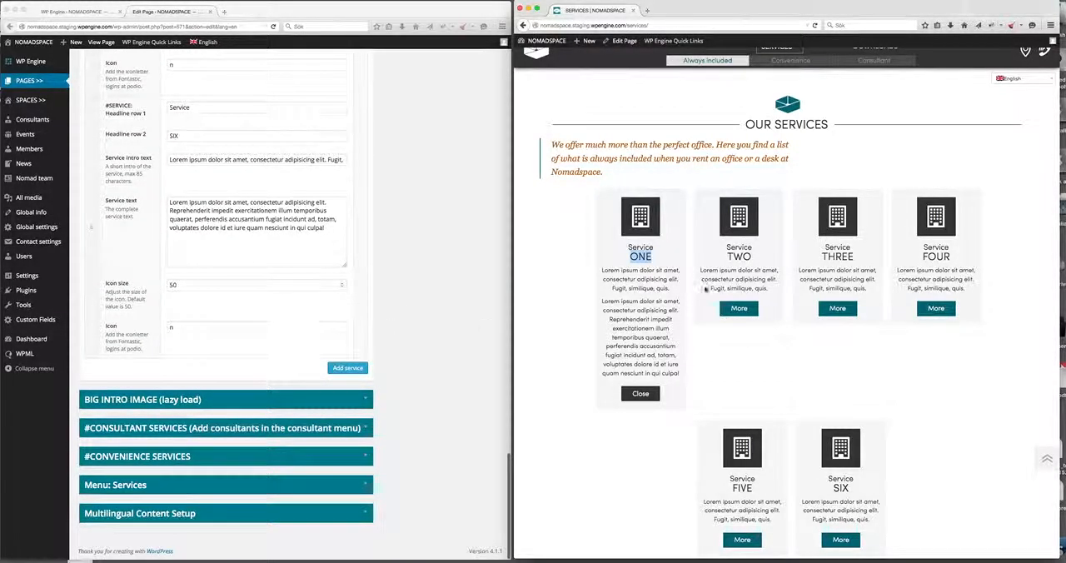
scroll(635, 241, up, 3)
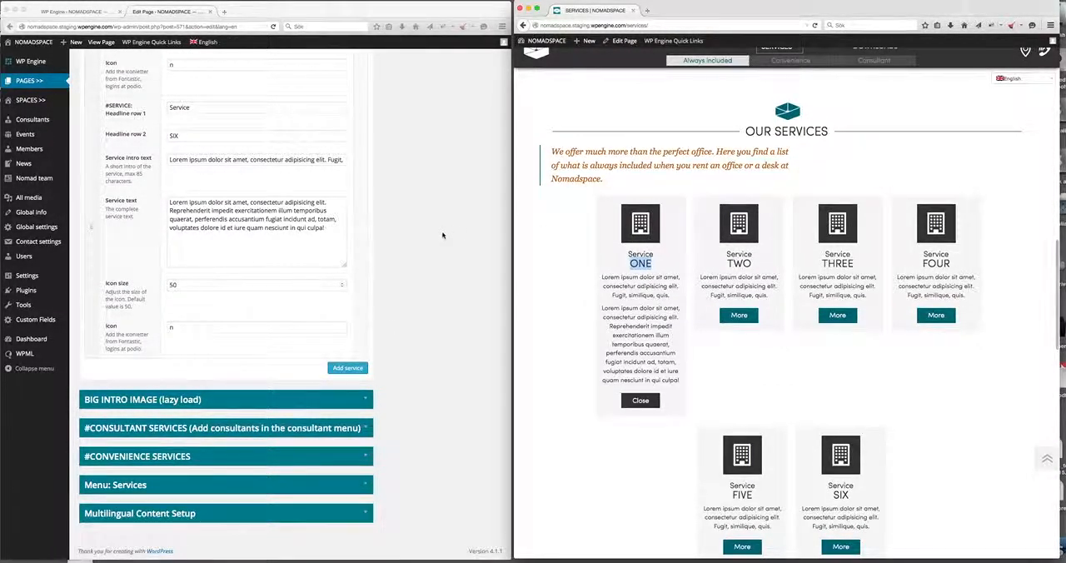
click(379, 258)
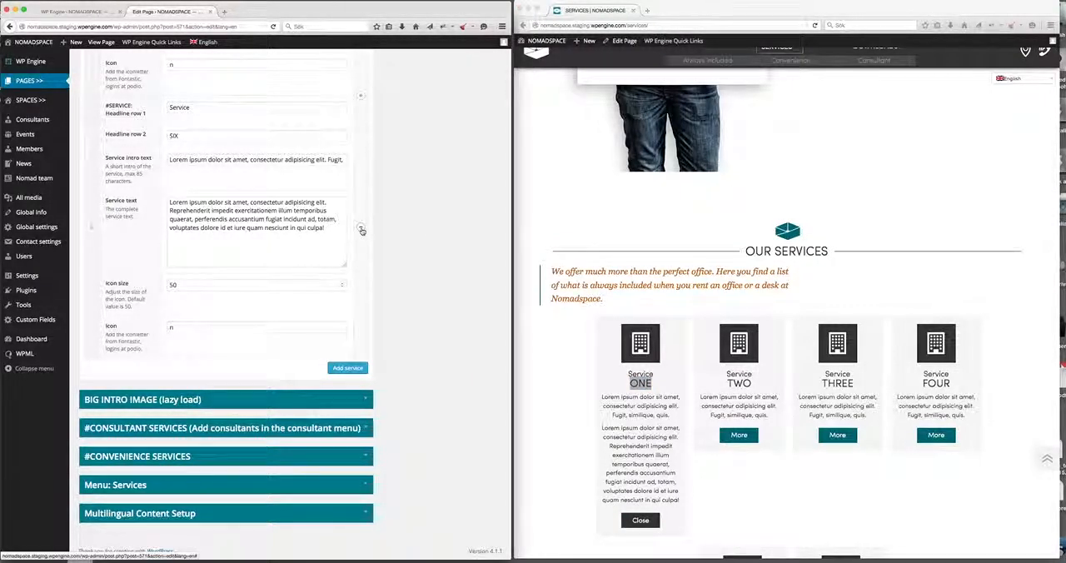
click(361, 229)
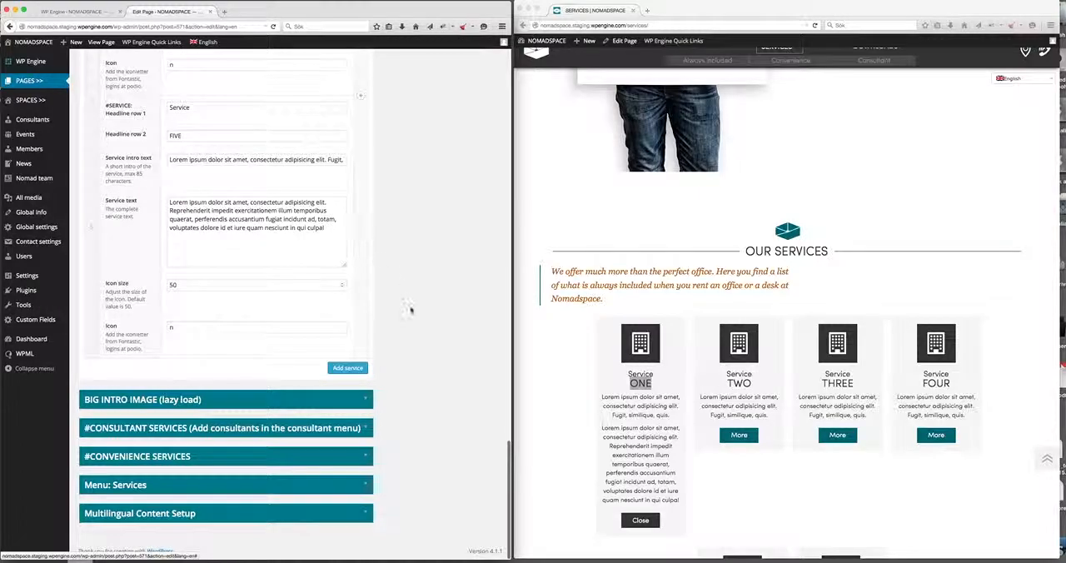
Move the #CONVENIENCE SERVICES section above #CONSULTANT SERVICES and expand it.
scroll(730, 361, down, 10)
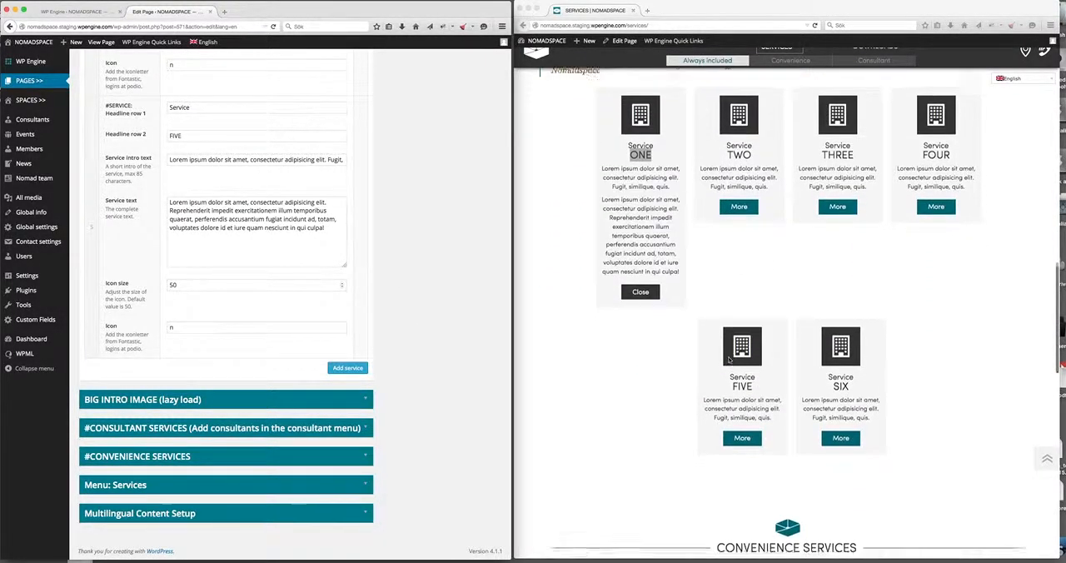
mouse_move(364, 459)
mouse_down()
mouse_move(94, 416)
mouse_move(100, 449)
mouse_move(370, 454)
mouse_up()
click(364, 447)
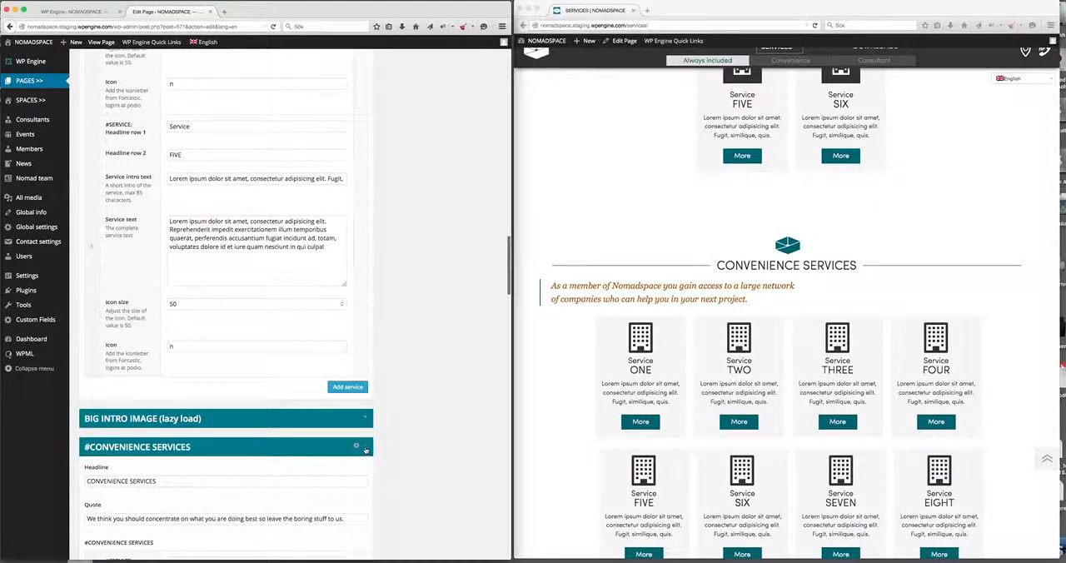
Review the headline, quote and service entries of #CONVENIENCE SERVICES against the live page.
scroll(364, 450, down, 6)
scroll(284, 235, down, 3)
scroll(284, 236, up, 4)
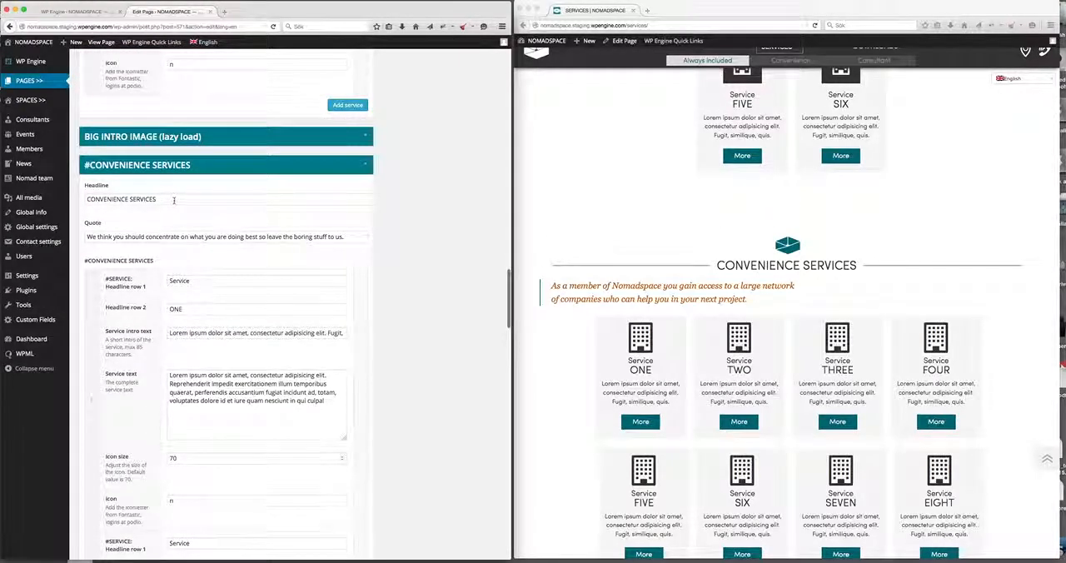
drag(148, 199, 564, 236)
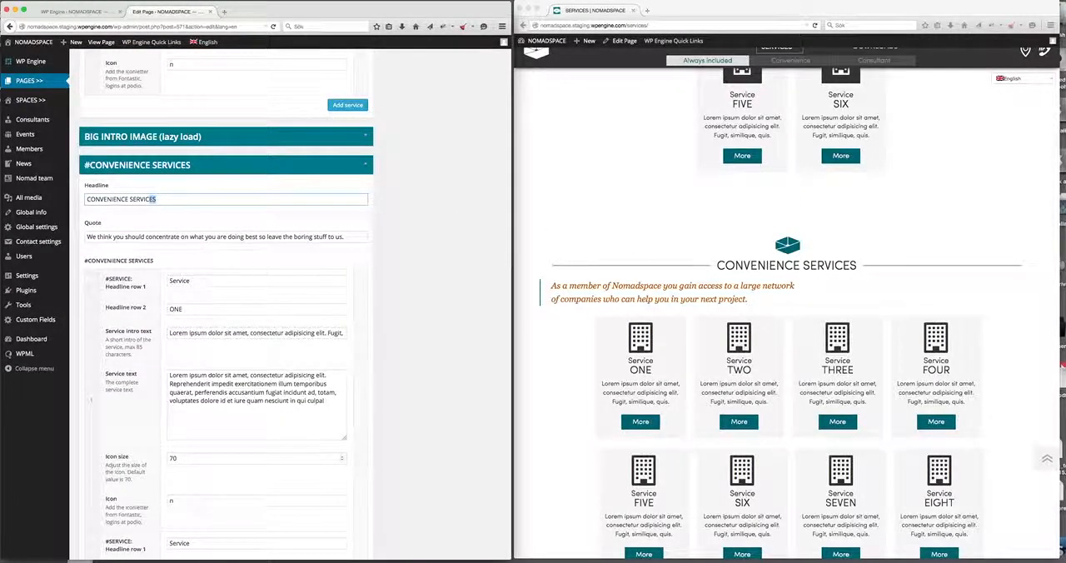
drag(87, 236, 190, 238)
scroll(169, 311, down, 5)
scroll(169, 311, down, 6)
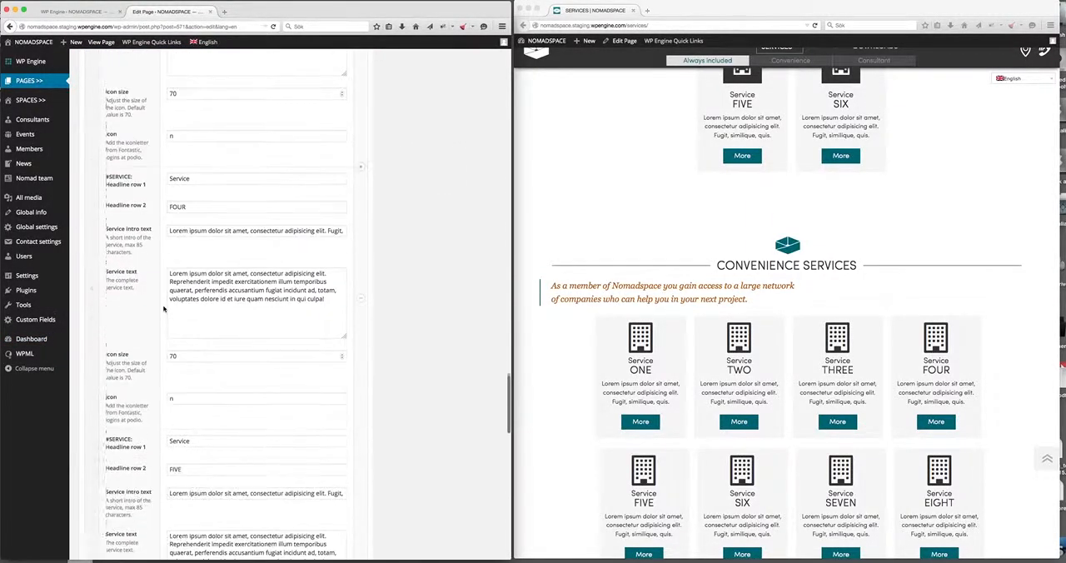
Check the convenience service entries through Service EIGHT, including the icon letter that sets its icon.
scroll(231, 325, down, 8)
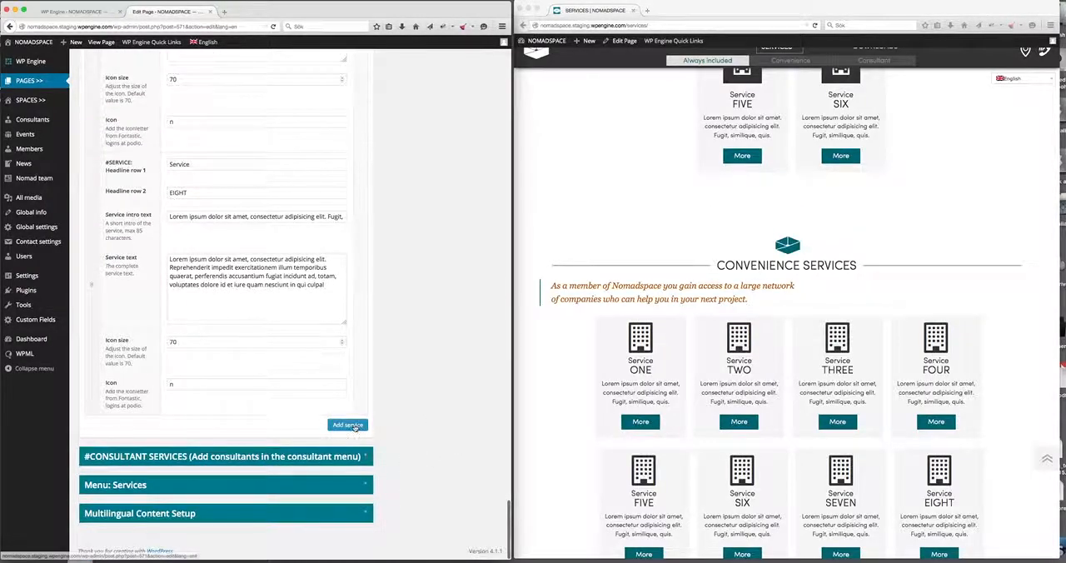
click(170, 385)
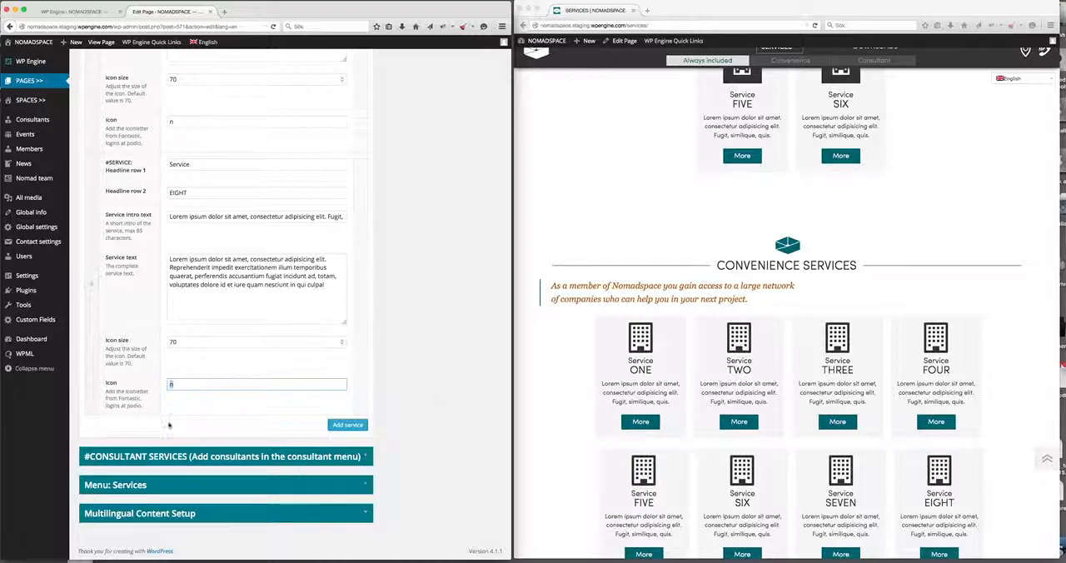
Bring the live page to CONSULTANT SERVICES and expand the #CONSULTANT SERVICES section to compare its headline and quote.
scroll(640, 369, down, 10)
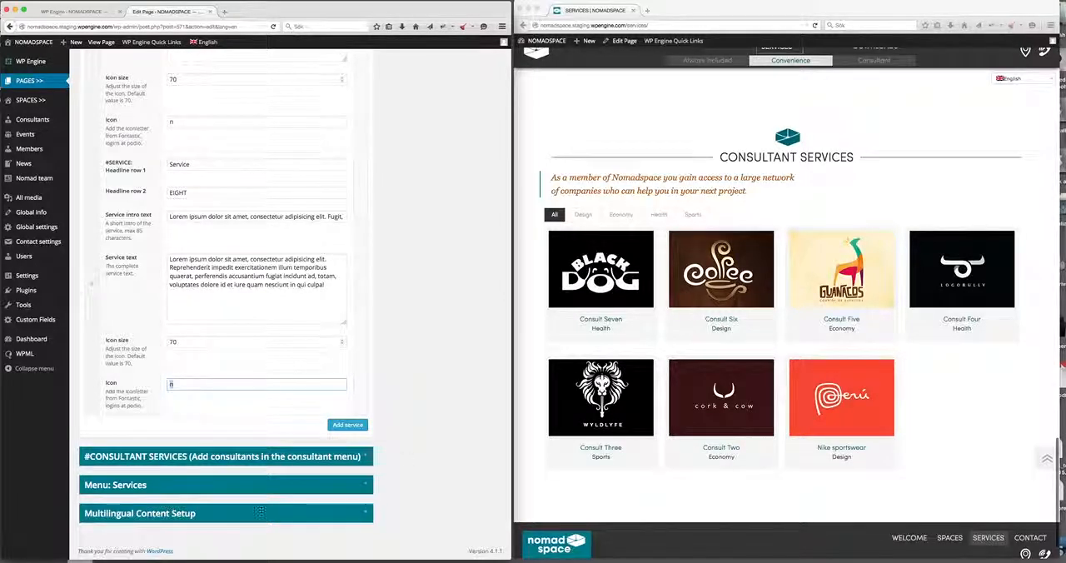
click(369, 457)
scroll(317, 466, down, 2)
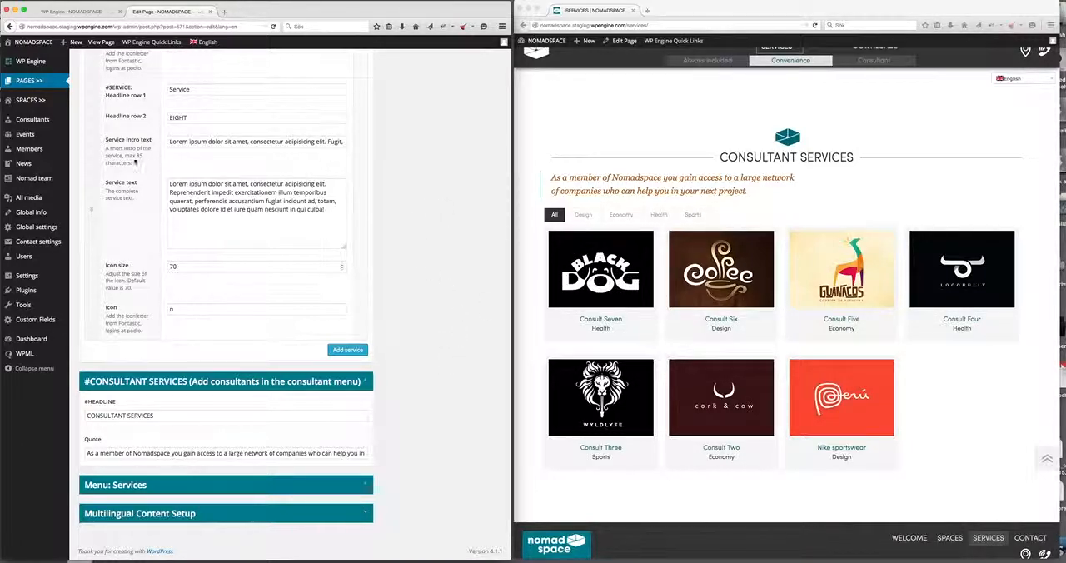
Expand the Menu: Services section to view the labels for included, convenience and consultant services.
mouse_move(12, 125)
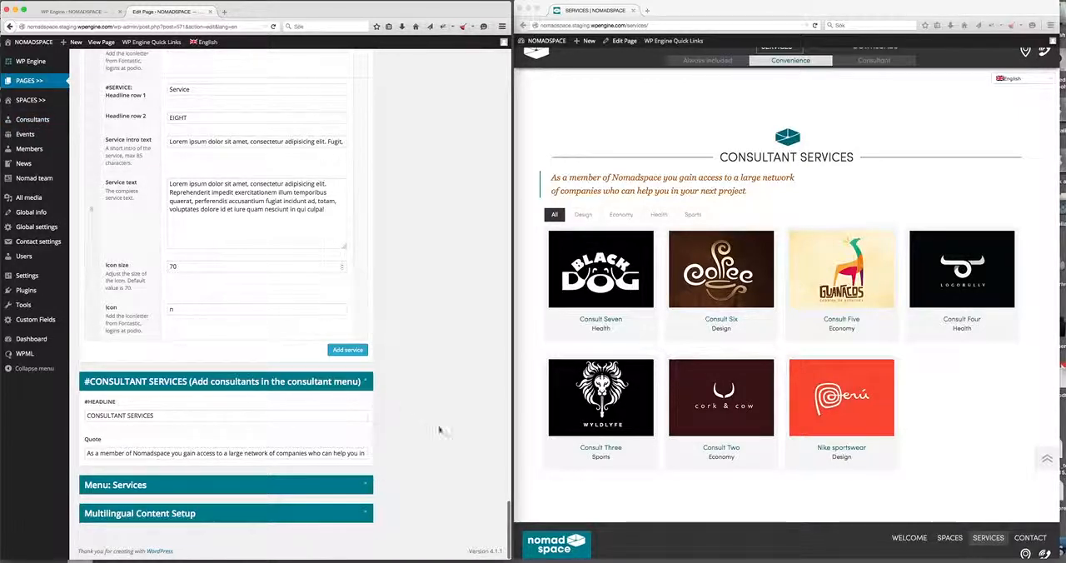
click(367, 486)
scroll(366, 486, down, 3)
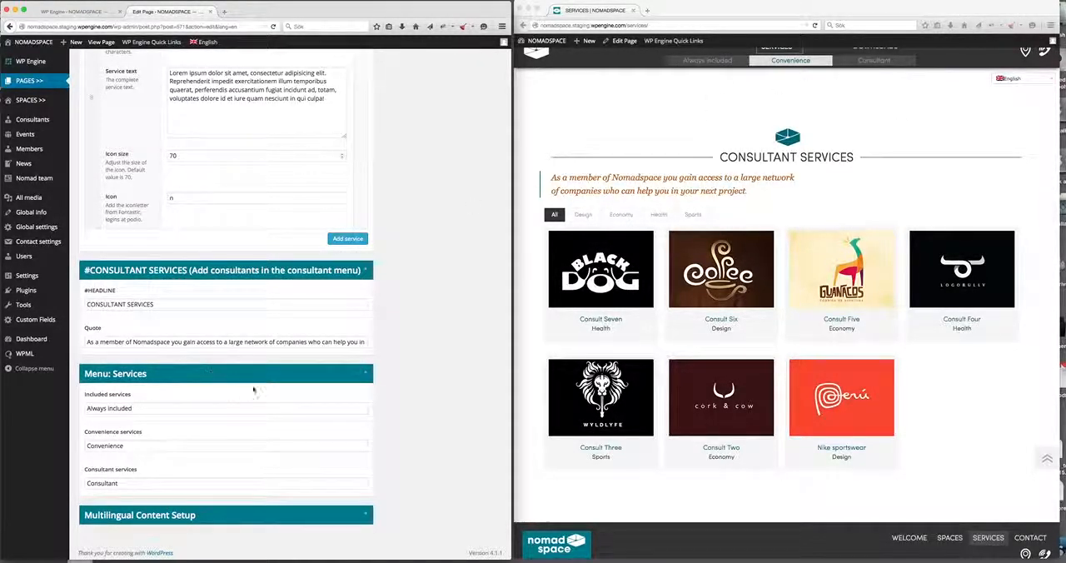
Open the French translation of the SERVICES page for editing, leaving the English page without saving.
scroll(307, 383, up, 15)
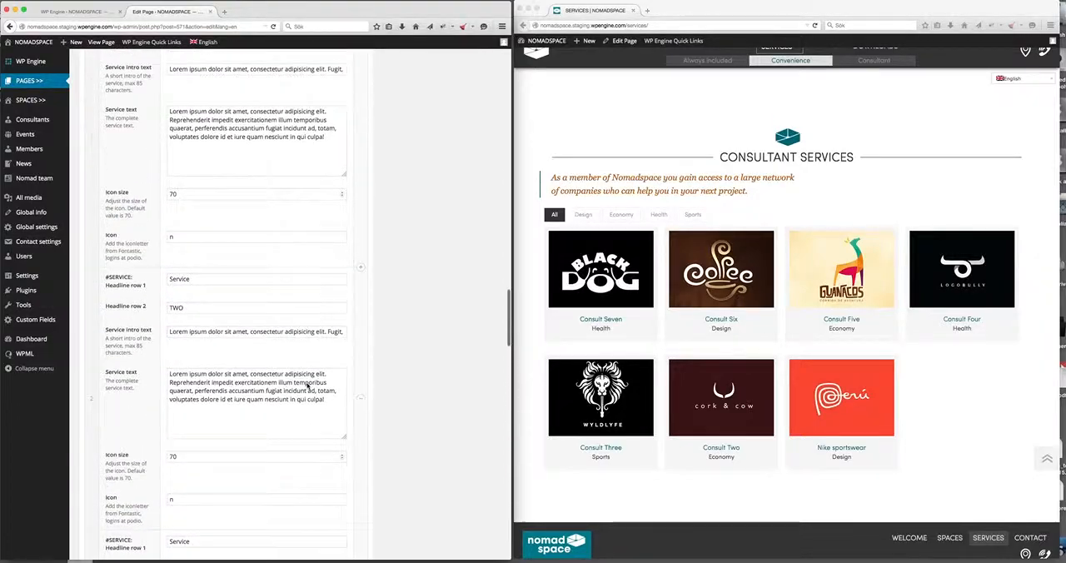
scroll(307, 383, up, 15)
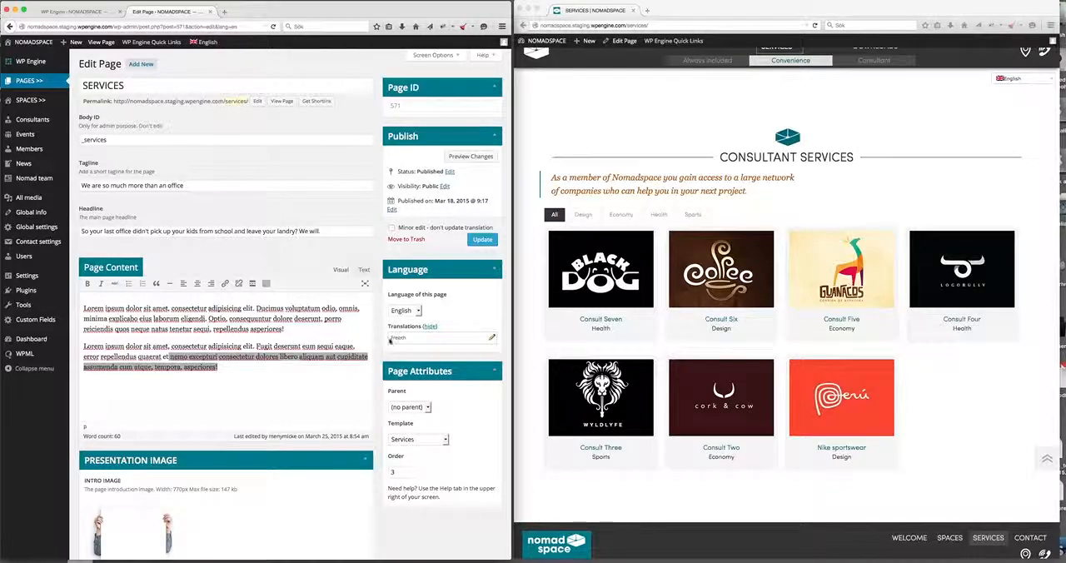
click(481, 336)
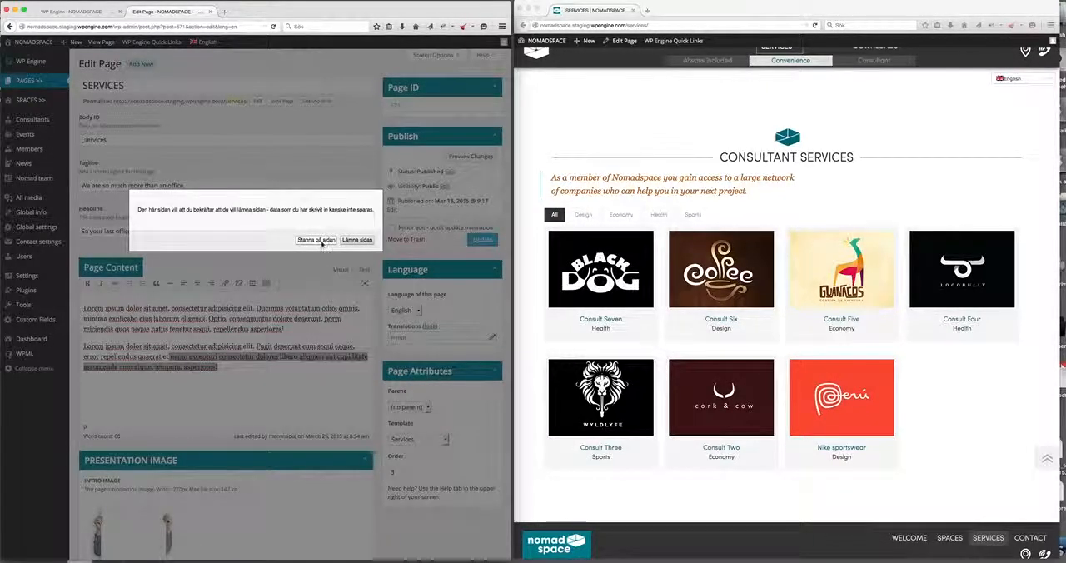
click(357, 240)
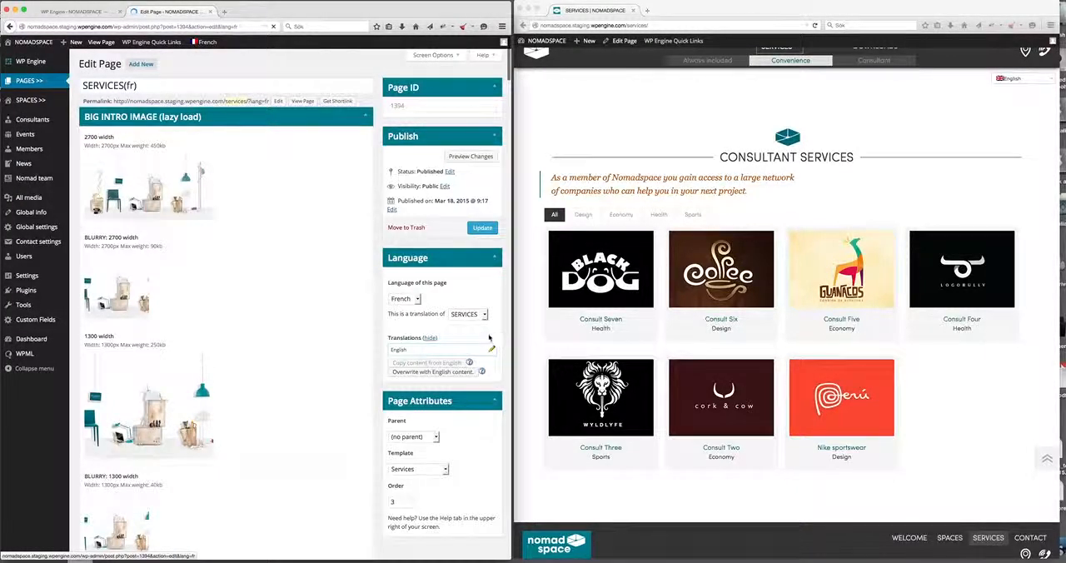
Collapse the BIG INTRO IMAGE (lazy load) section on the French SERVICES page.
click(367, 116)
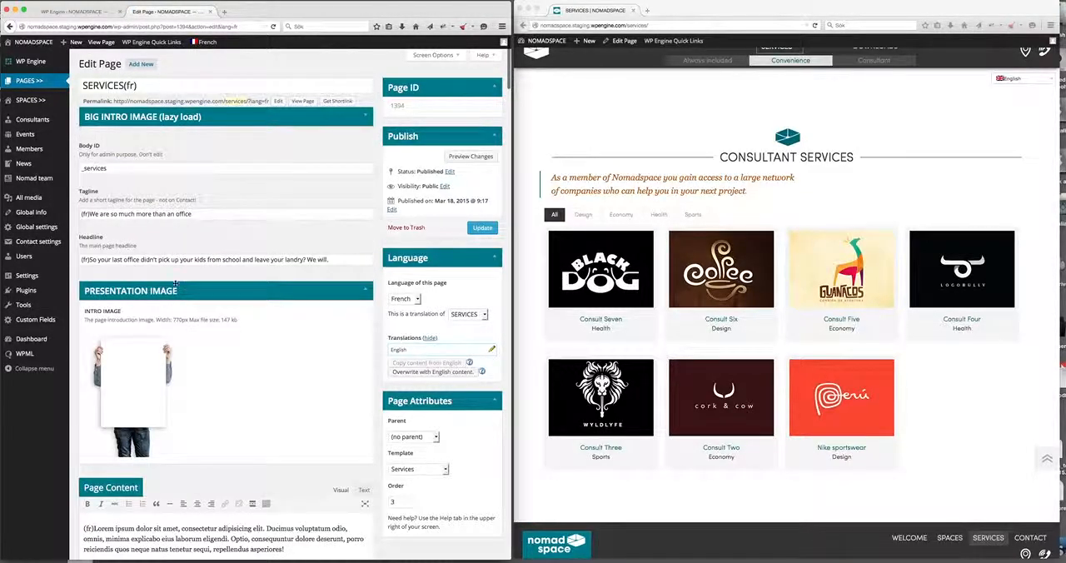
mouse_move(170, 345)
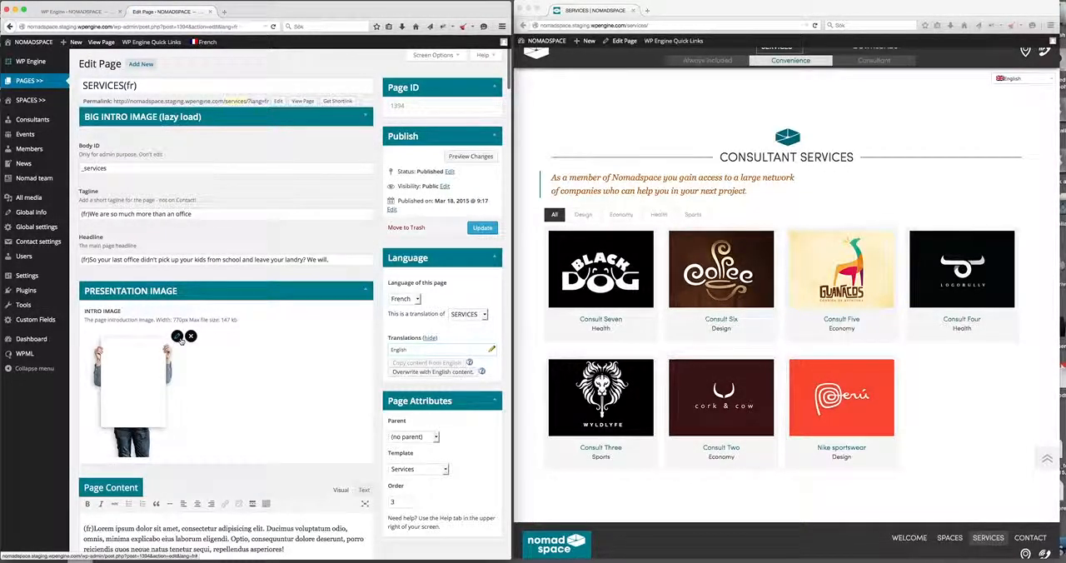